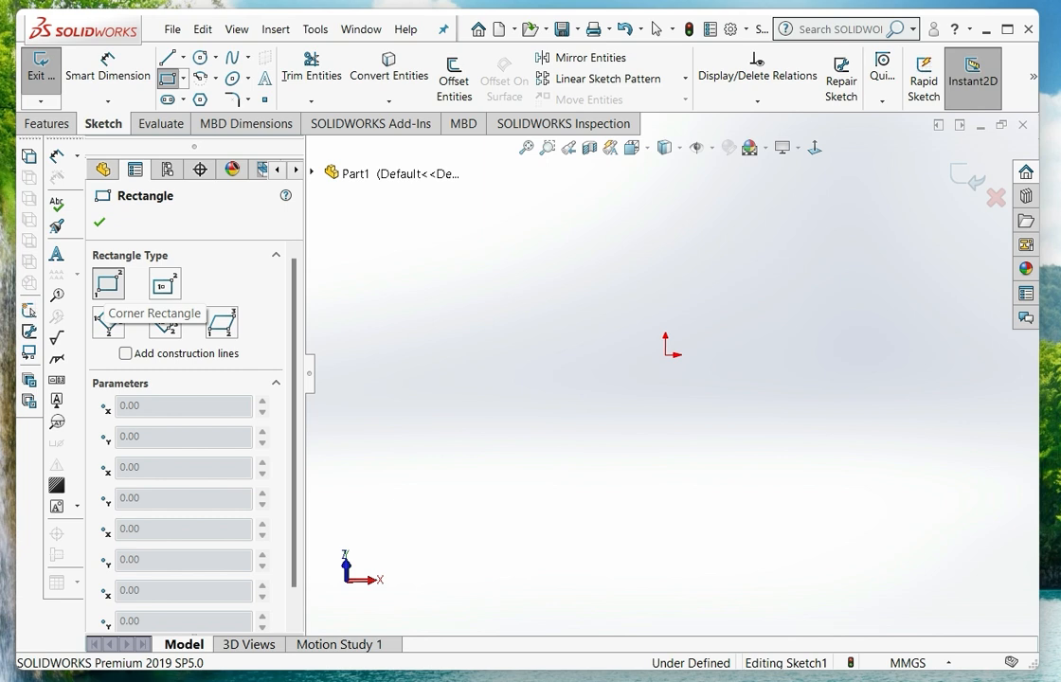
# - Sketch a corner rectangle about 30 by 36 mm left of the origin and a center rectangle about 30 by 94 mm right of it
pyautogui.click(455, 418)
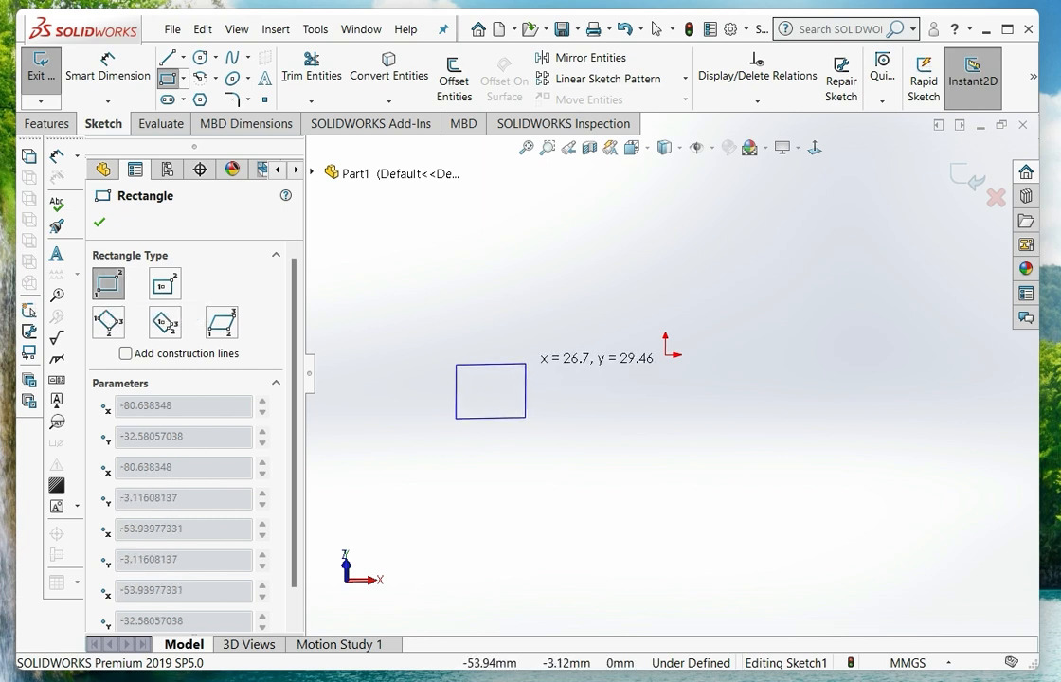
pyautogui.click(533, 353)
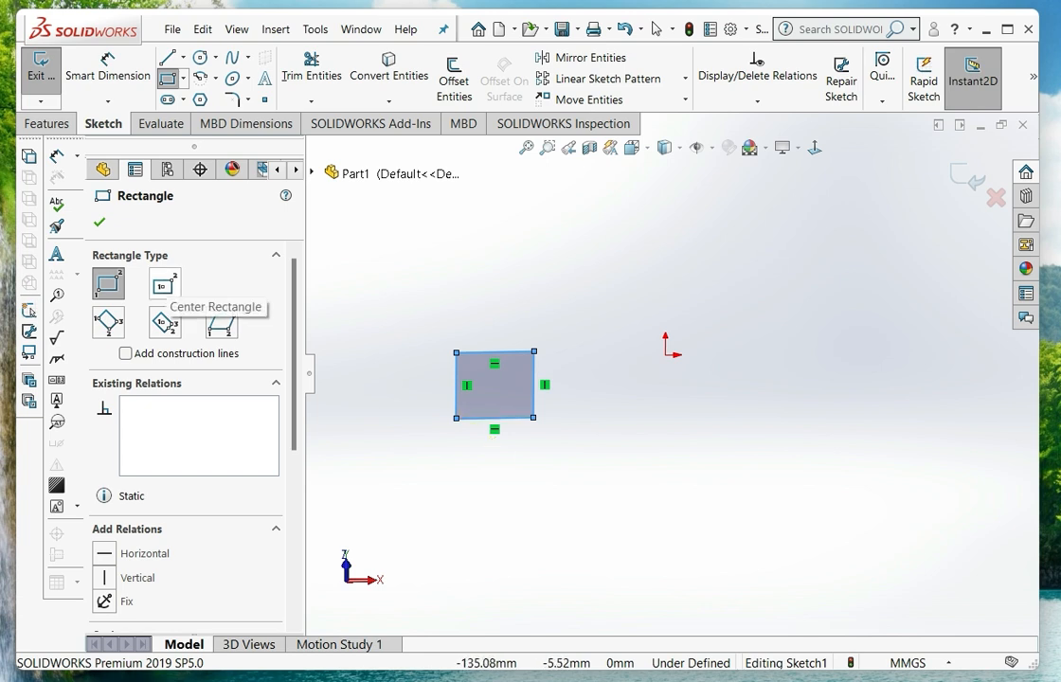
pyautogui.click(164, 284)
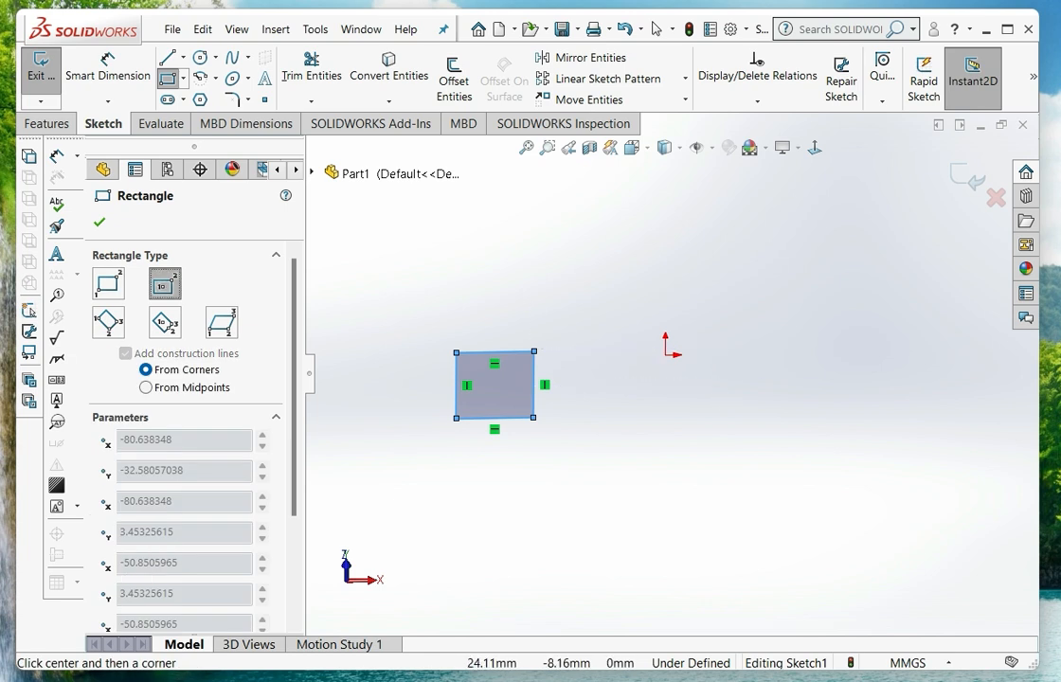
pyautogui.click(728, 369)
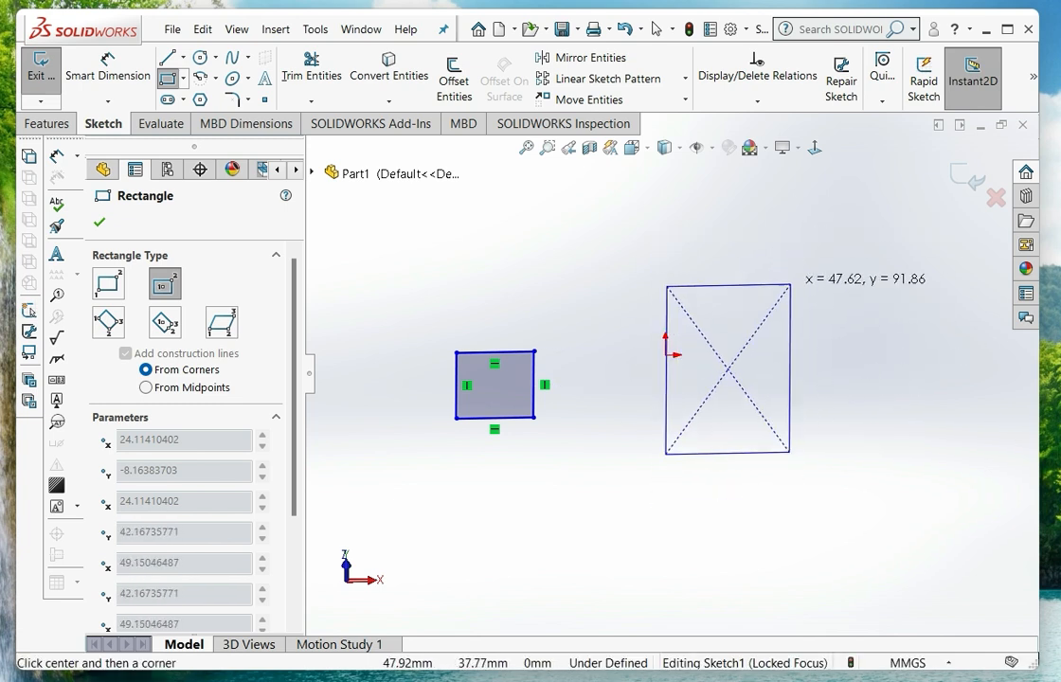
pyautogui.click(766, 283)
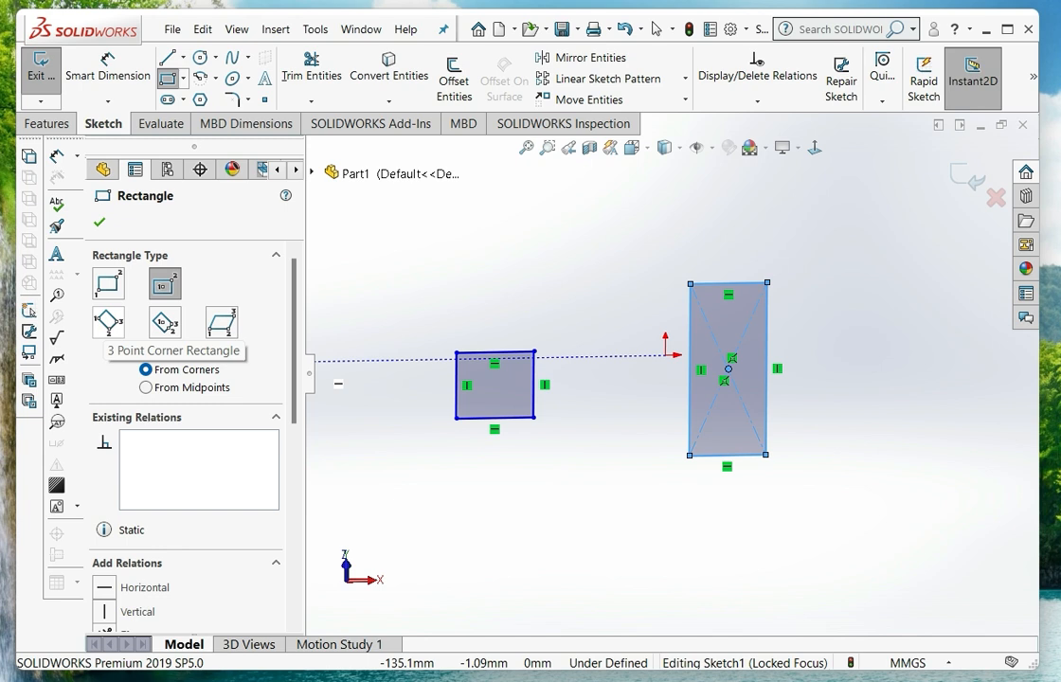
# - Sketch a tilted 3 Point Corner Rectangle about 82 by 85 mm above the small corner rectangle
pyautogui.click(108, 322)
pyautogui.scroll(4, 696, 330)
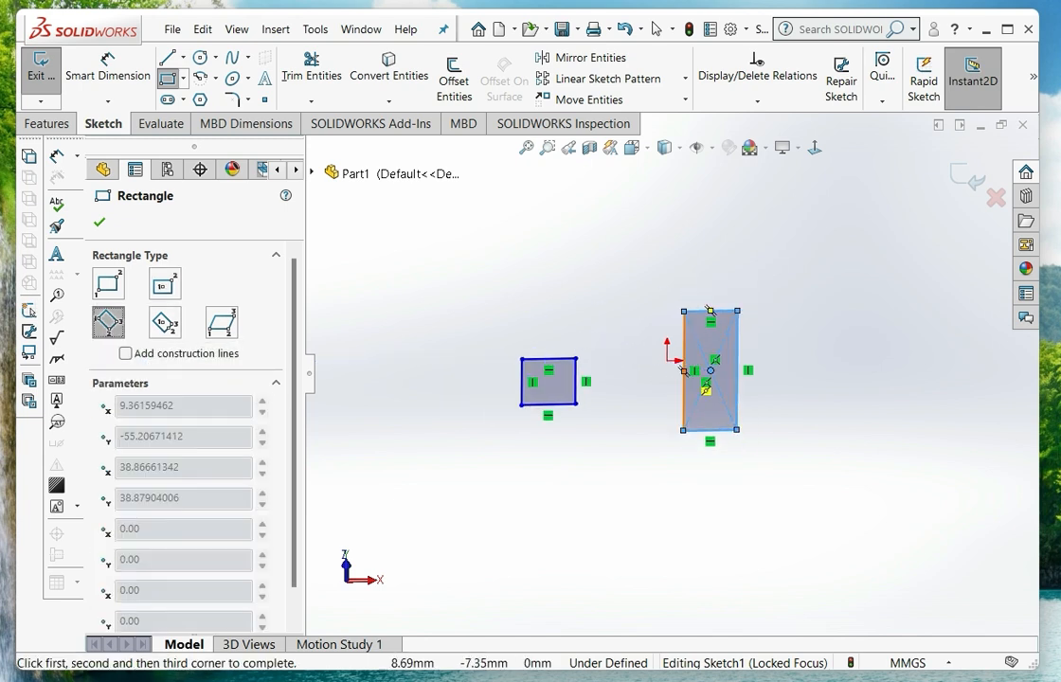
pyautogui.scroll(-3, 696, 327)
pyautogui.scroll(4, 690, 327)
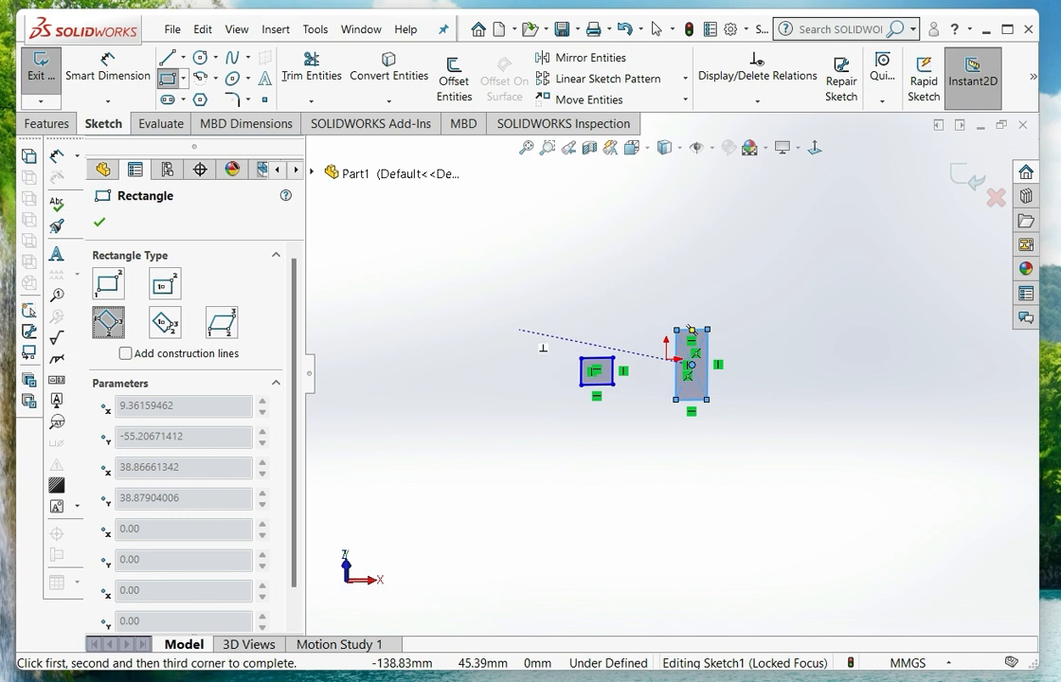
pyautogui.click(536, 301)
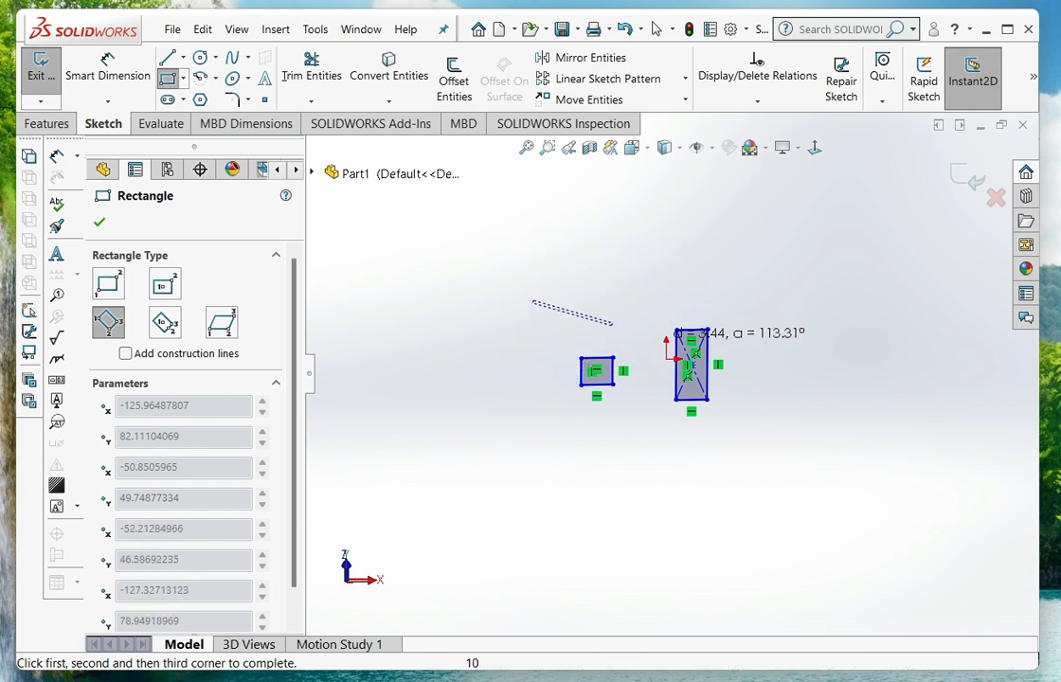
pyautogui.click(630, 294)
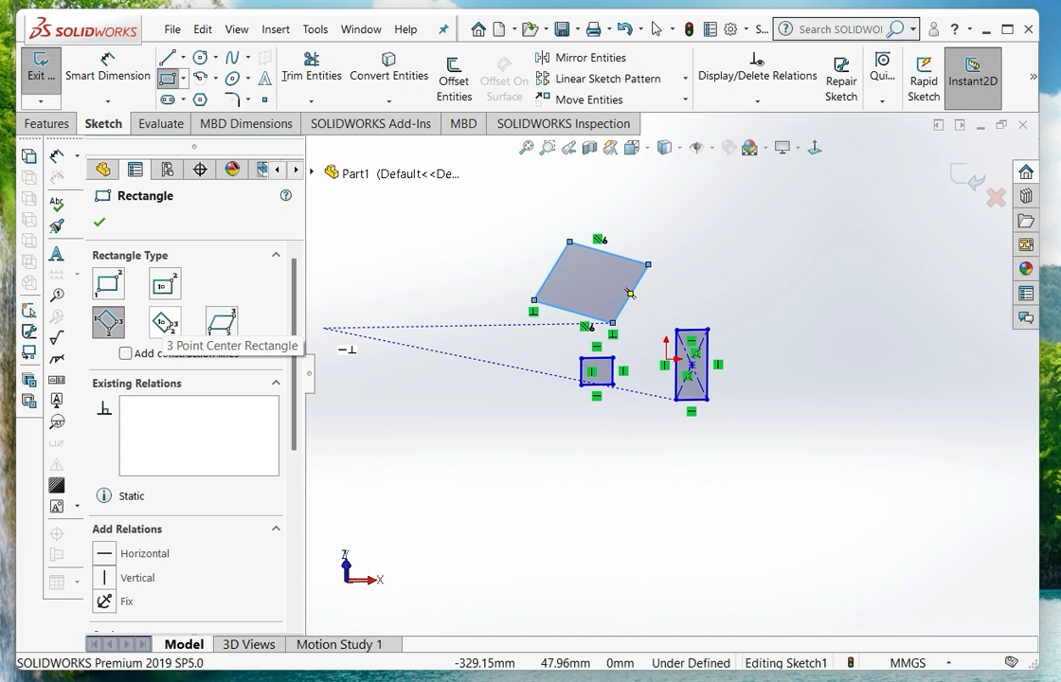
# - Sketch a tilted 3 Point Center Rectangle centered about 136 mm right of and 94 mm above the origin
pyautogui.click(164, 322)
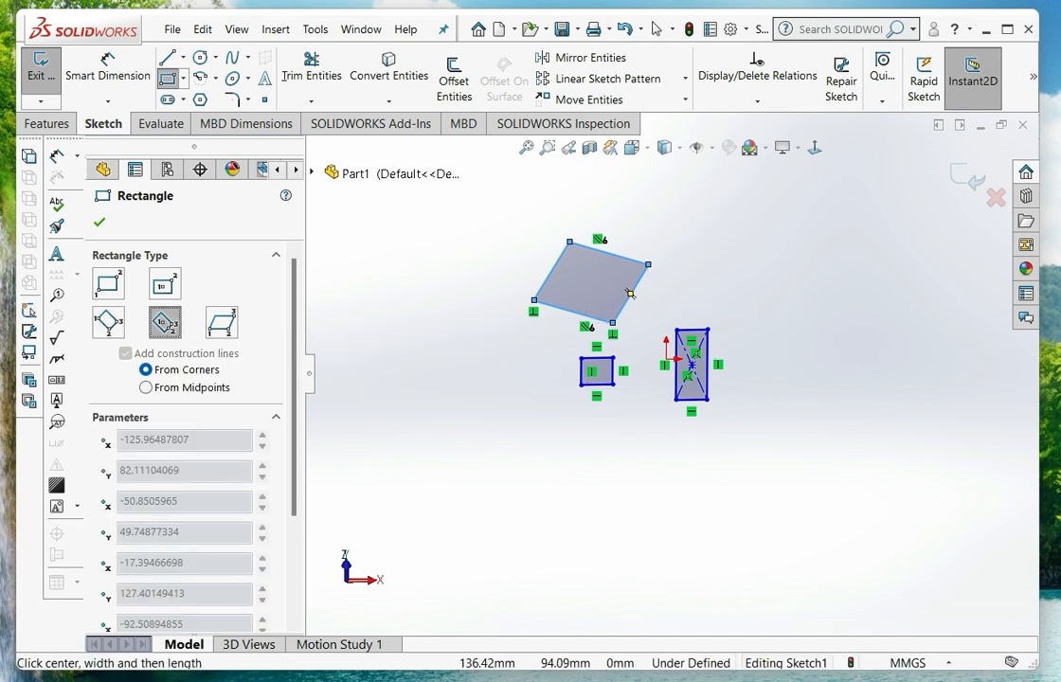
pyautogui.click(812, 287)
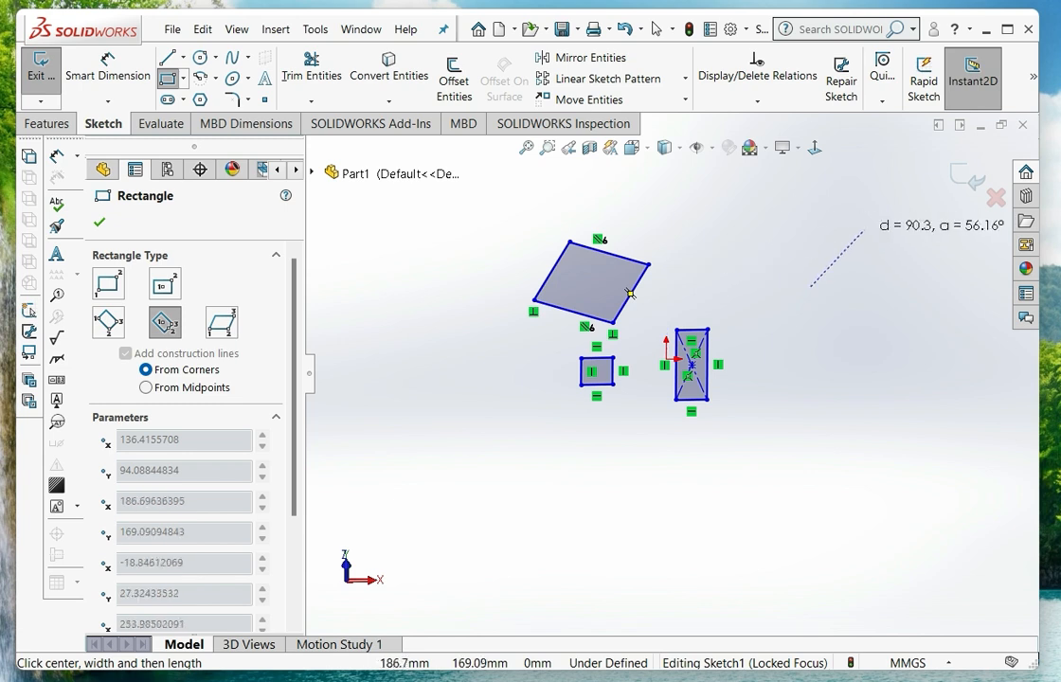
pyautogui.click(869, 231)
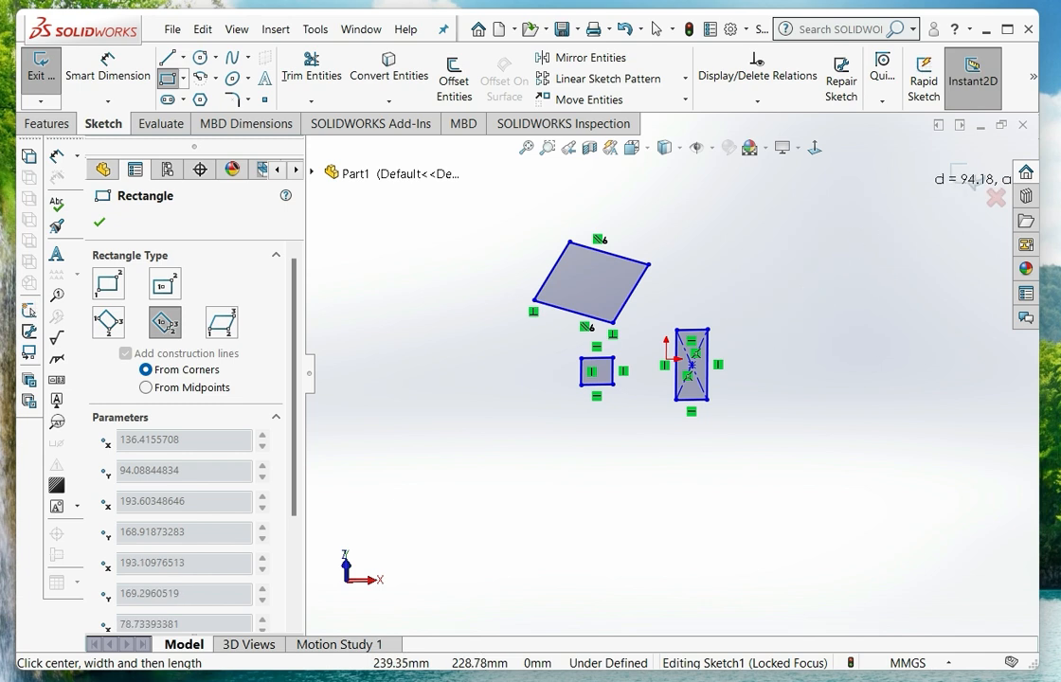
pyautogui.click(852, 347)
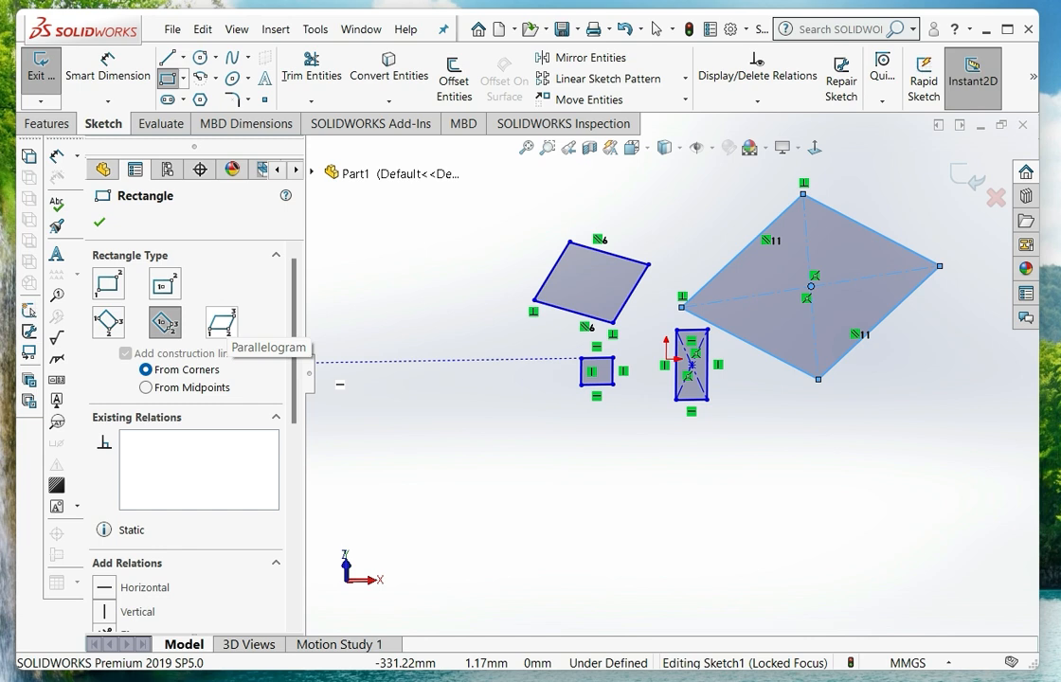
# - Sketch a parallelogram with a horizontal base about 75 mm long below and left of the rectangles, and finish the Rectangle command
pyautogui.click(222, 323)
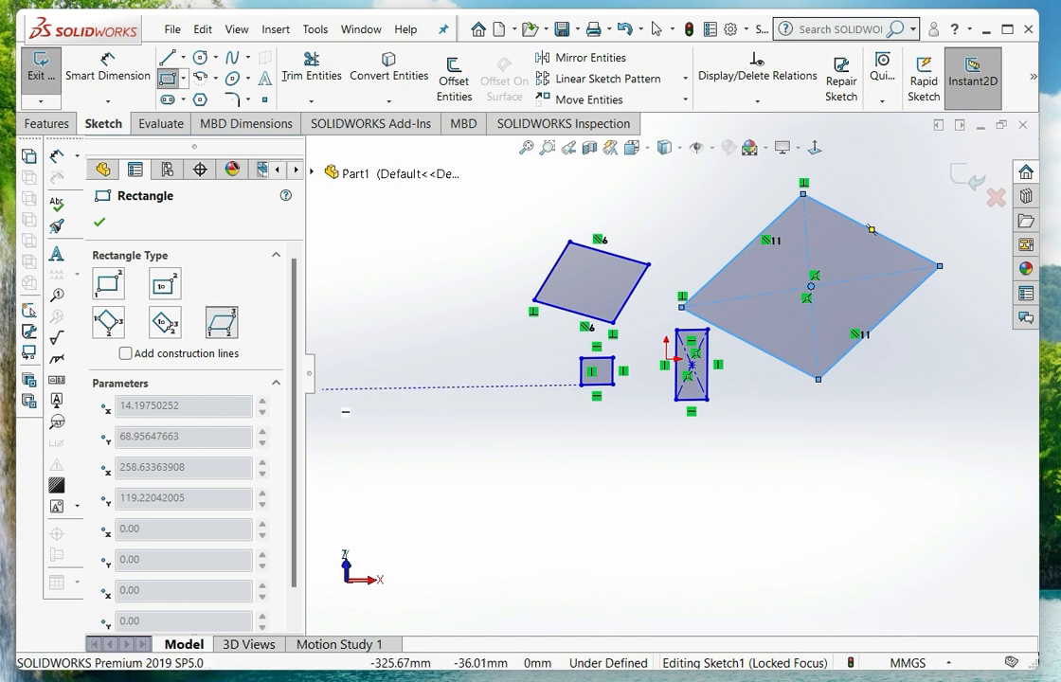
pyautogui.click(383, 486)
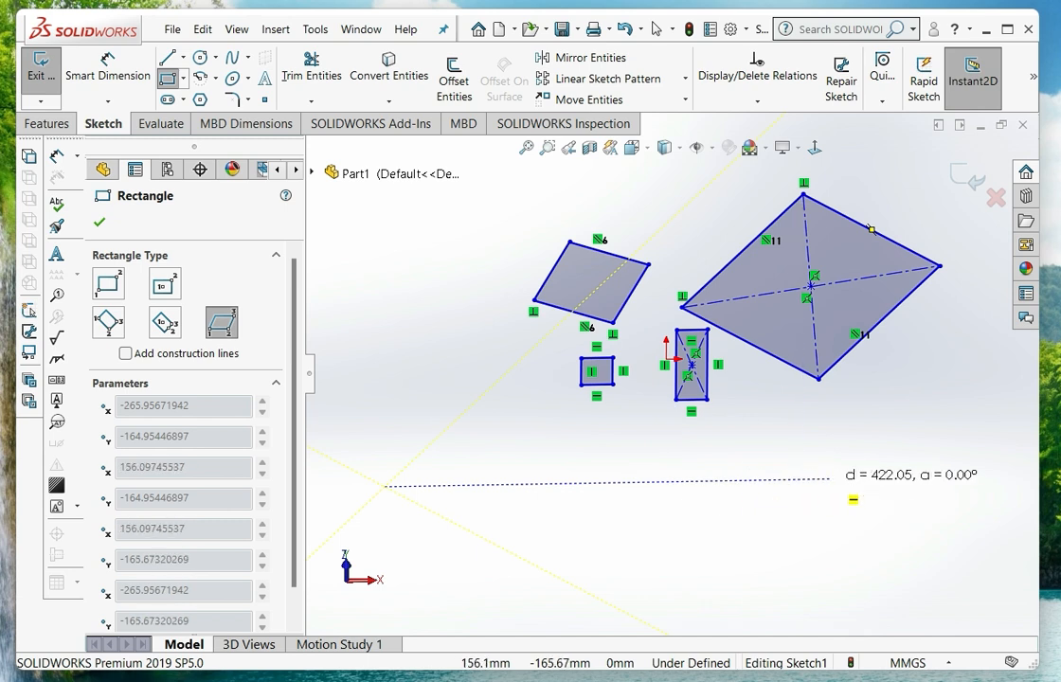
pyautogui.click(465, 486)
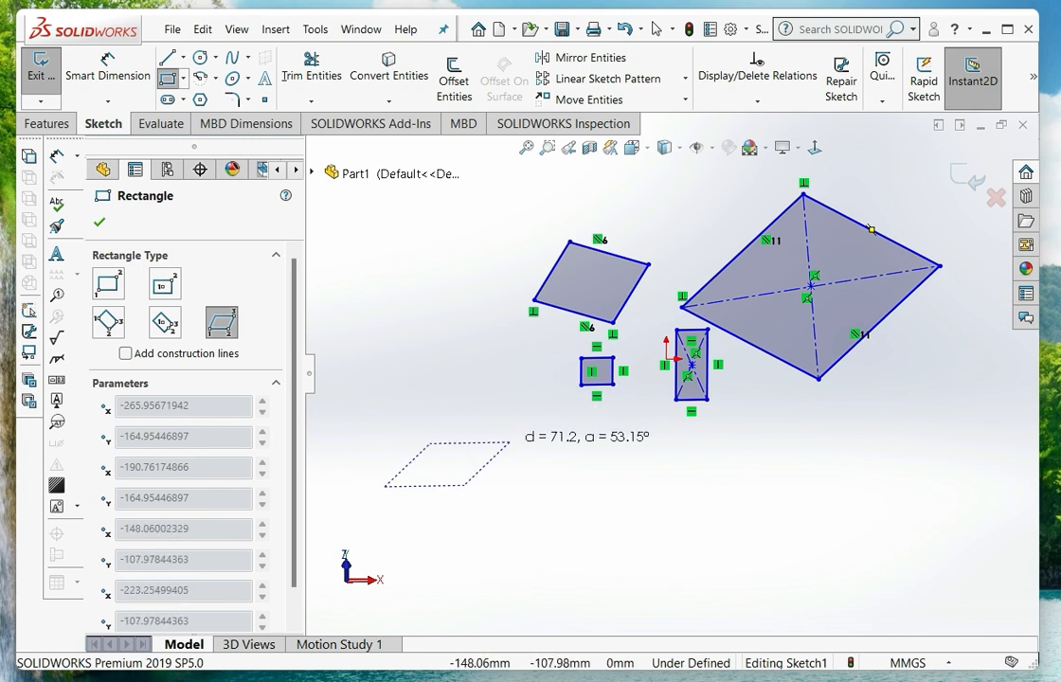
pyautogui.click(531, 461)
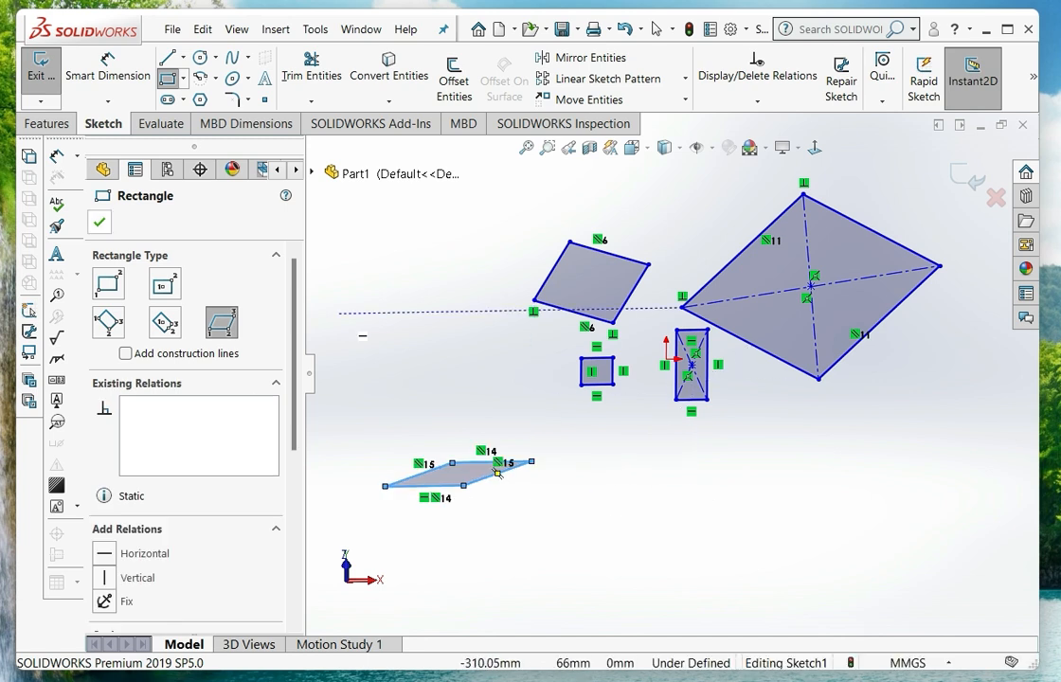
pyautogui.click(100, 221)
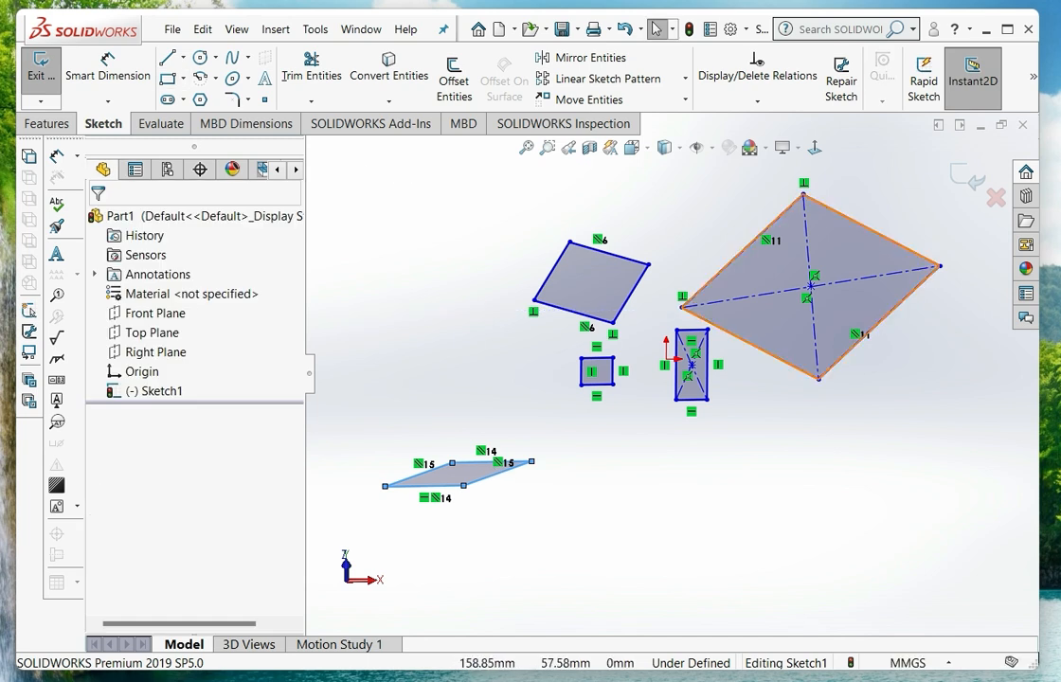
# - Delete all the rectangles and the parallelogram from the sketch
pyautogui.scroll(-1, 859, 298)
pyautogui.scroll(2, 859, 299)
pyautogui.moveTo(874, 216); pyautogui.dragTo(428, 495)
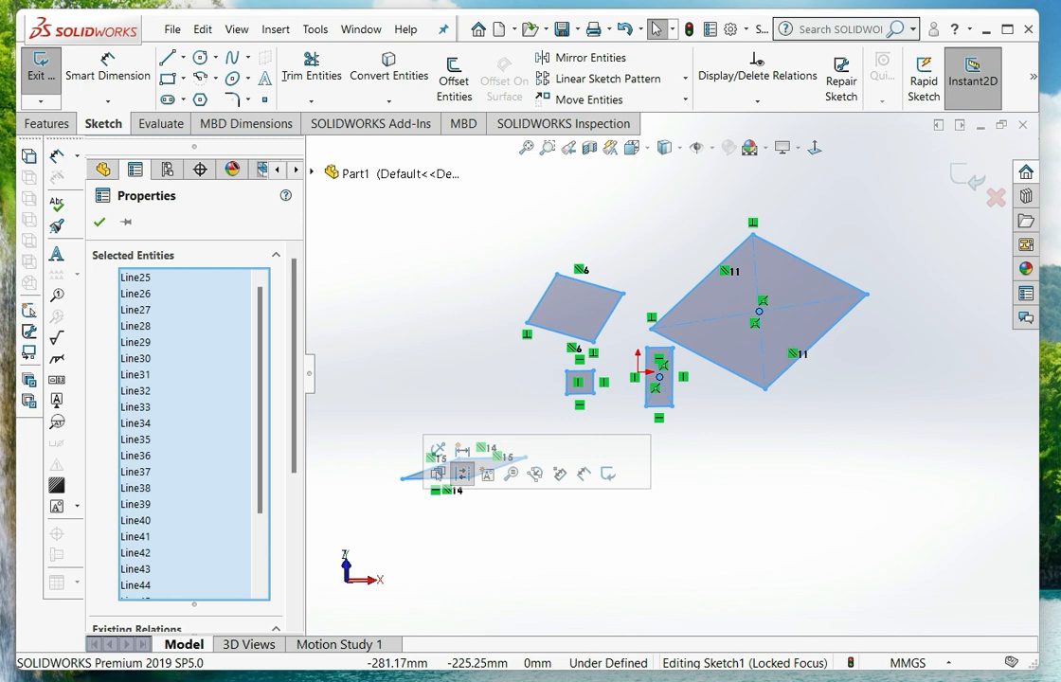
pyautogui.press('Delete')
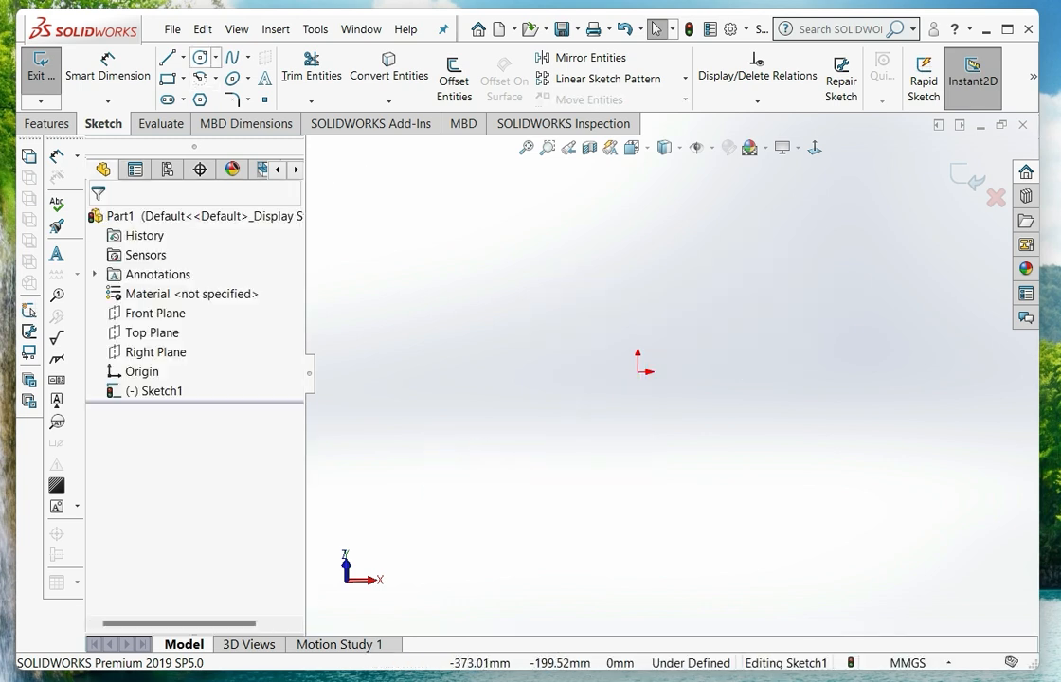
# - Sketch a center-point circle centered about 106 mm left of and 61 mm above the origin
pyautogui.click(201, 58)
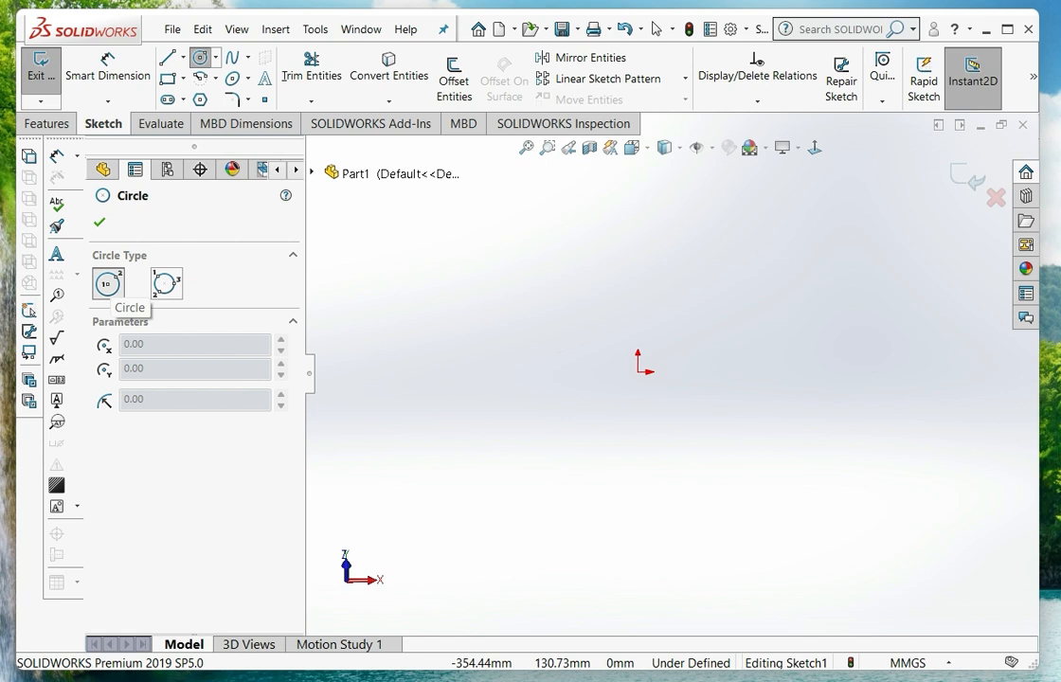
pyautogui.click(544, 336)
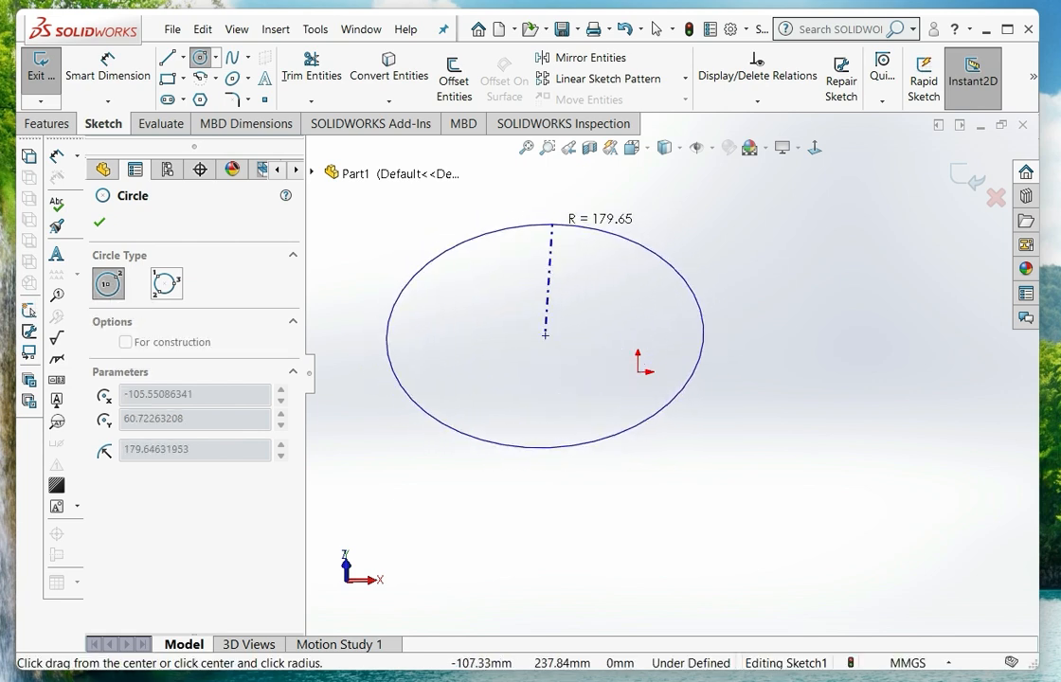
pyautogui.click(504, 310)
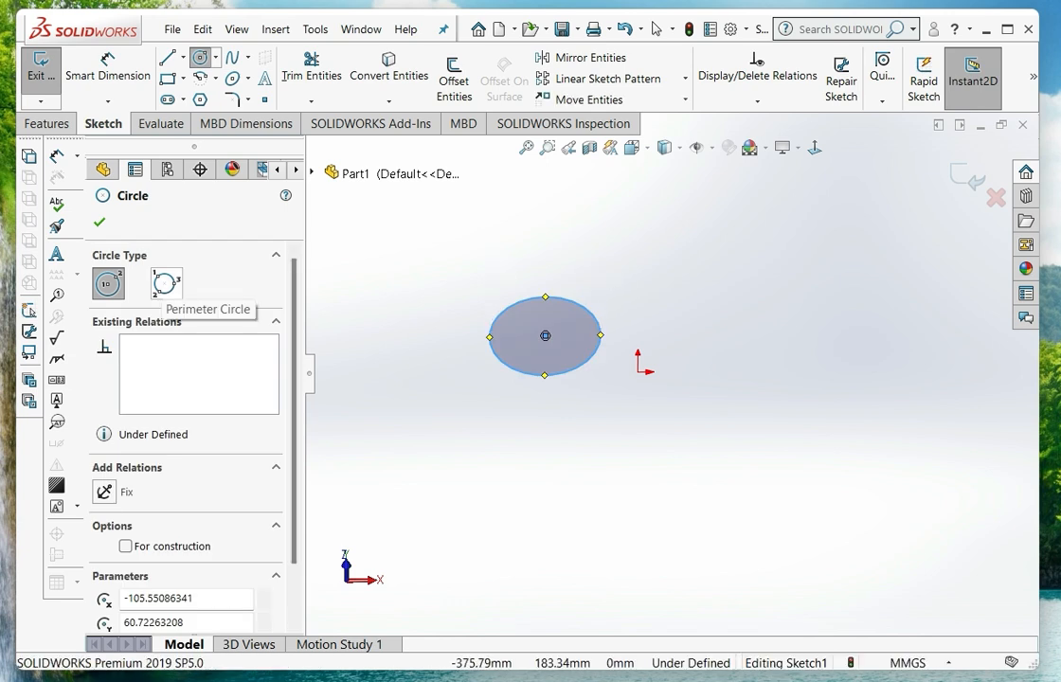
# - Sketch a three-point perimeter circle centered about 142 mm right of and 76 mm above the origin, and finish the Circle command
pyautogui.click(165, 283)
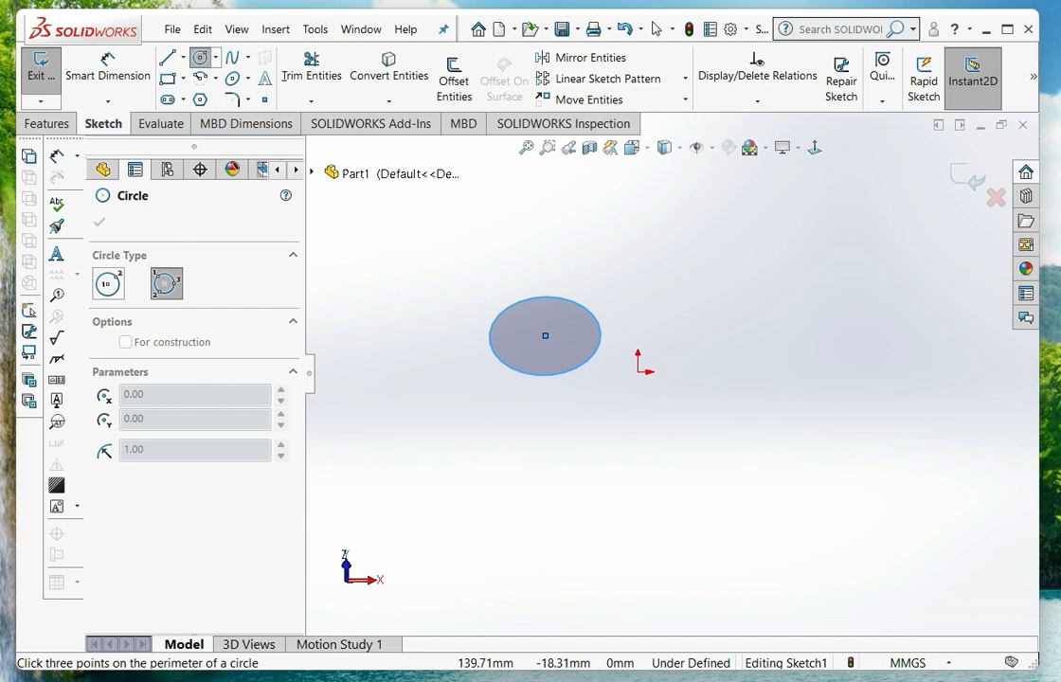
pyautogui.click(761, 380)
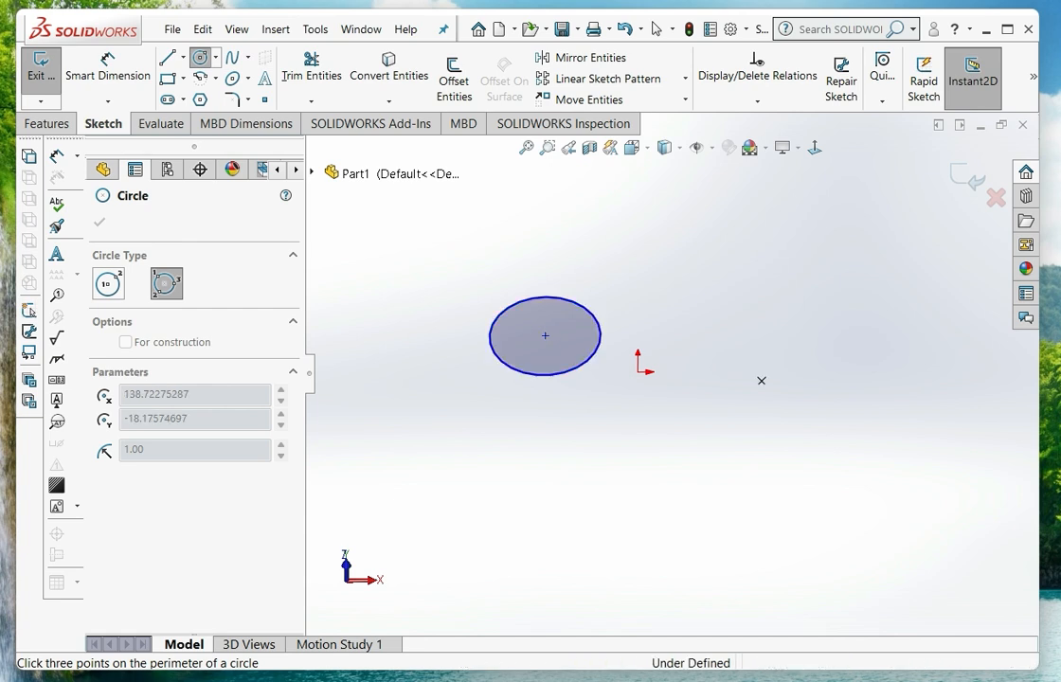
pyautogui.click(797, 267)
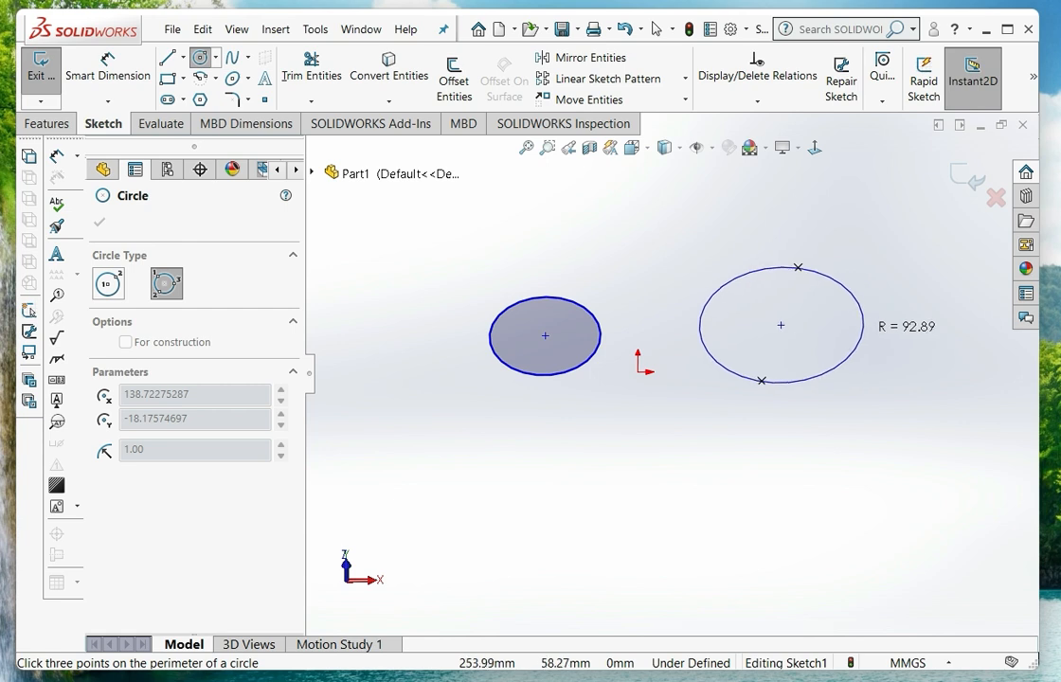
pyautogui.click(847, 324)
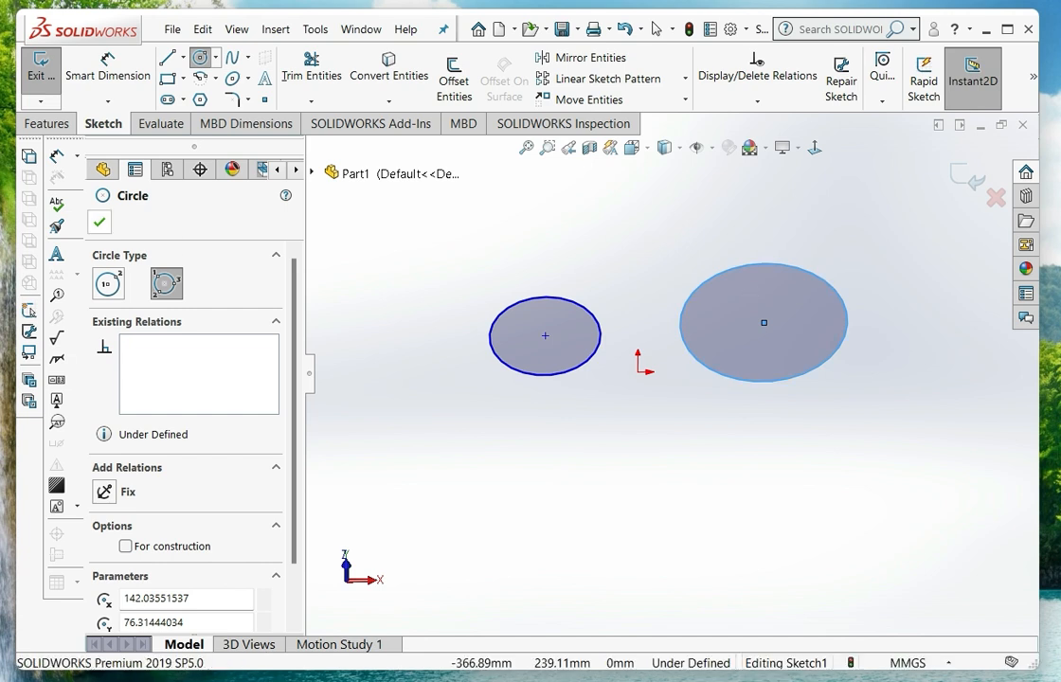
pyautogui.click(100, 221)
# - Delete both circles from the sketch
pyautogui.moveTo(879, 229); pyautogui.dragTo(422, 422)
pyautogui.press('Delete')
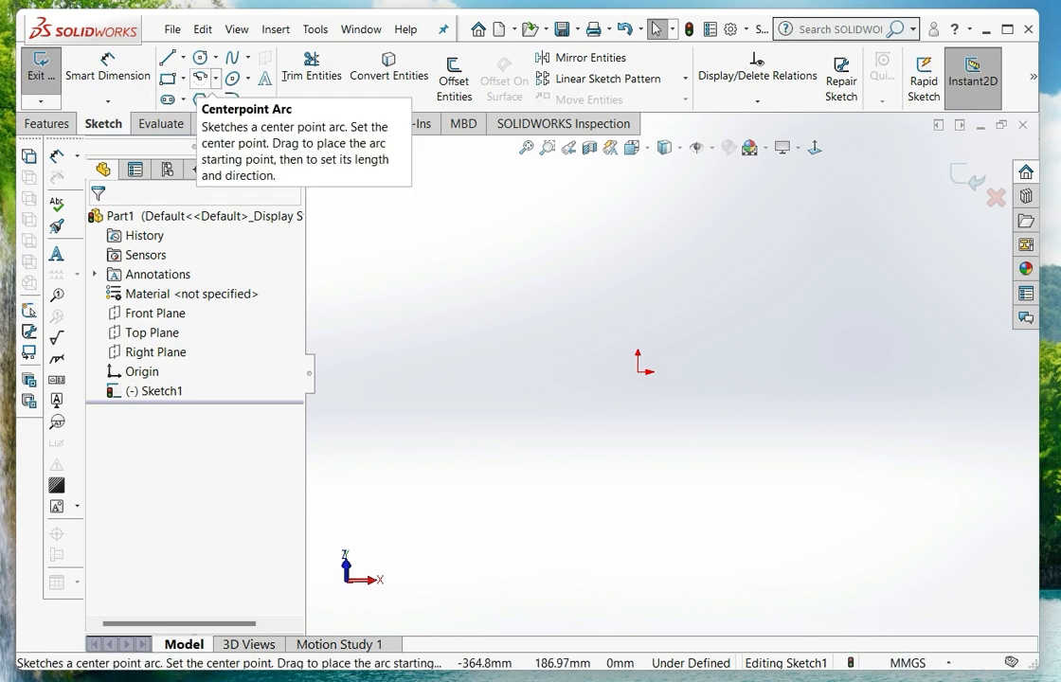
# - Sketch an upward-bulging 3 Point Arc left of the origin, with its center about 139 mm left of and 14 mm above it
pyautogui.click(201, 77)
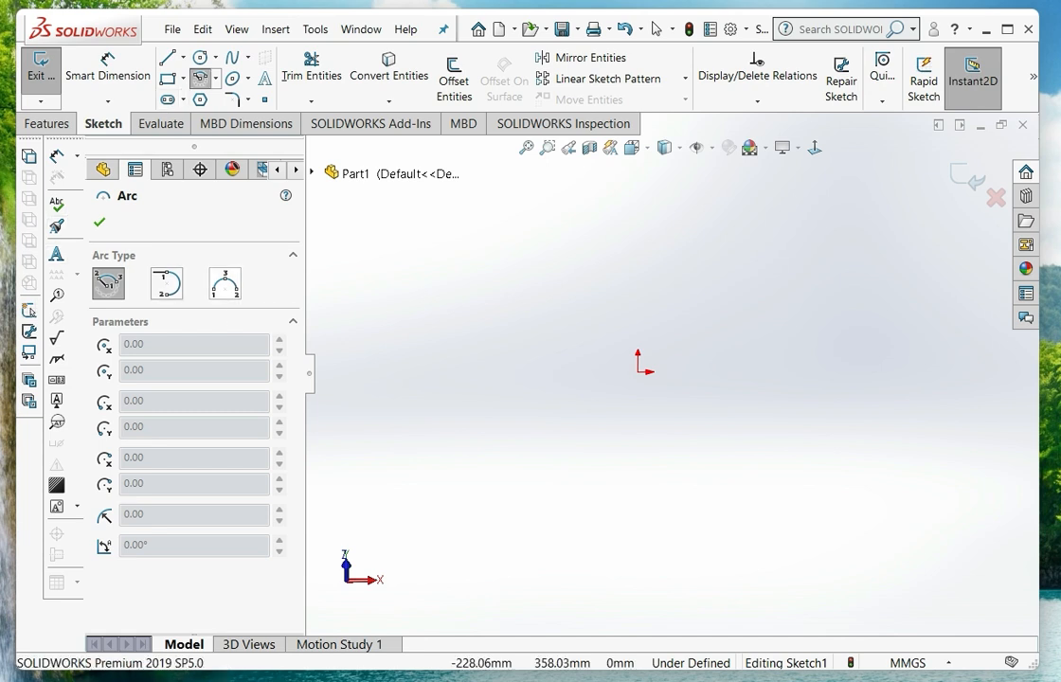
pyautogui.click(224, 284)
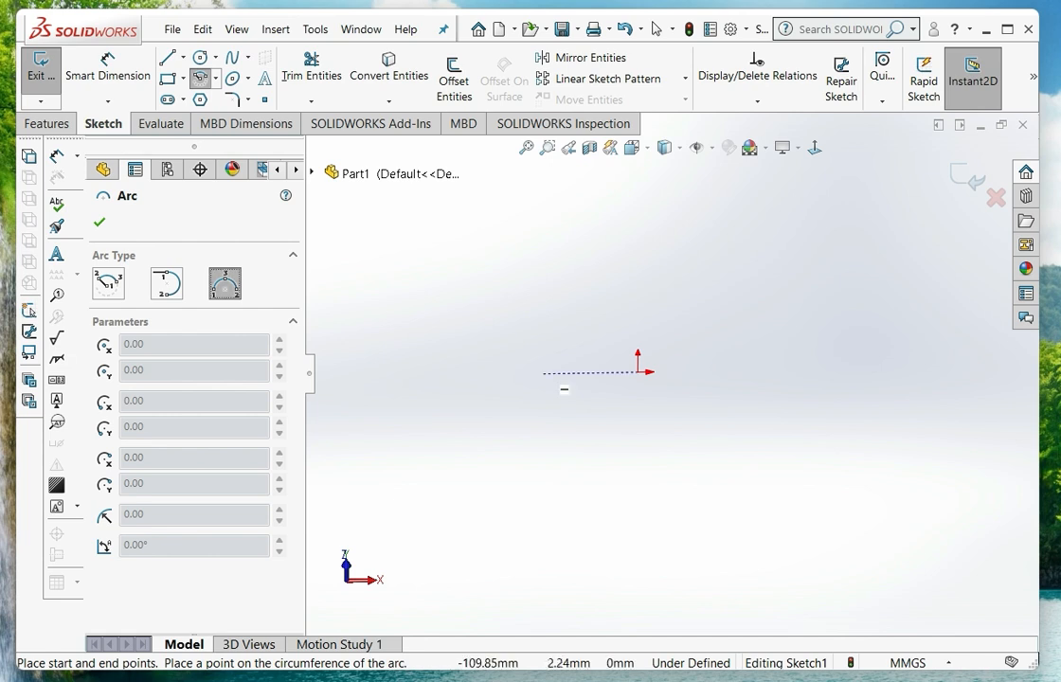
pyautogui.click(433, 363)
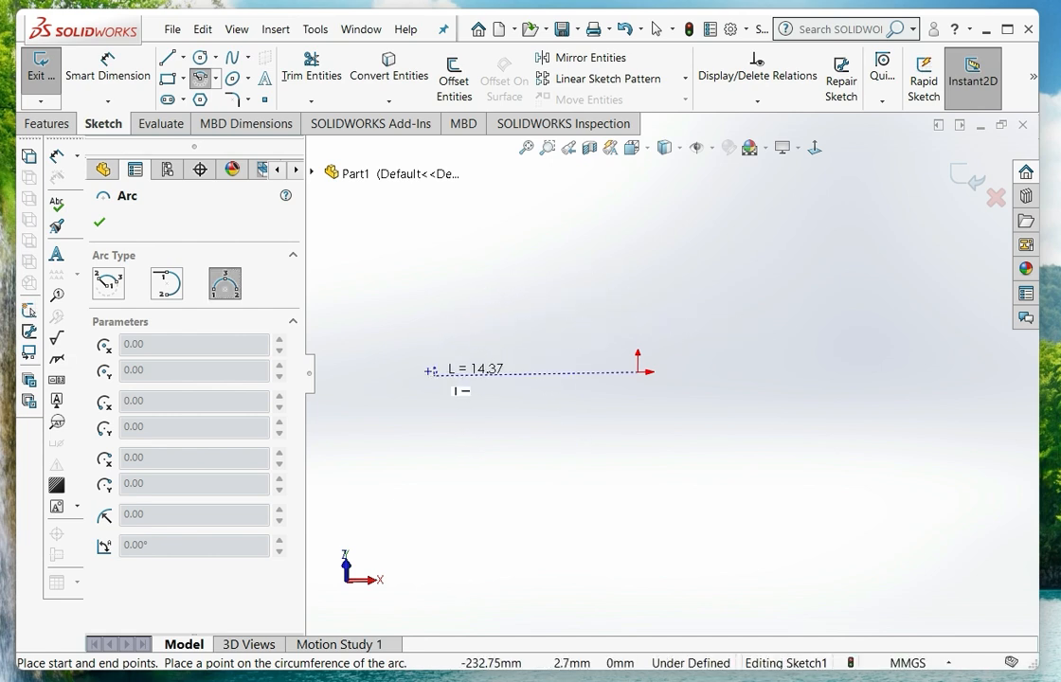
pyautogui.click(596, 365)
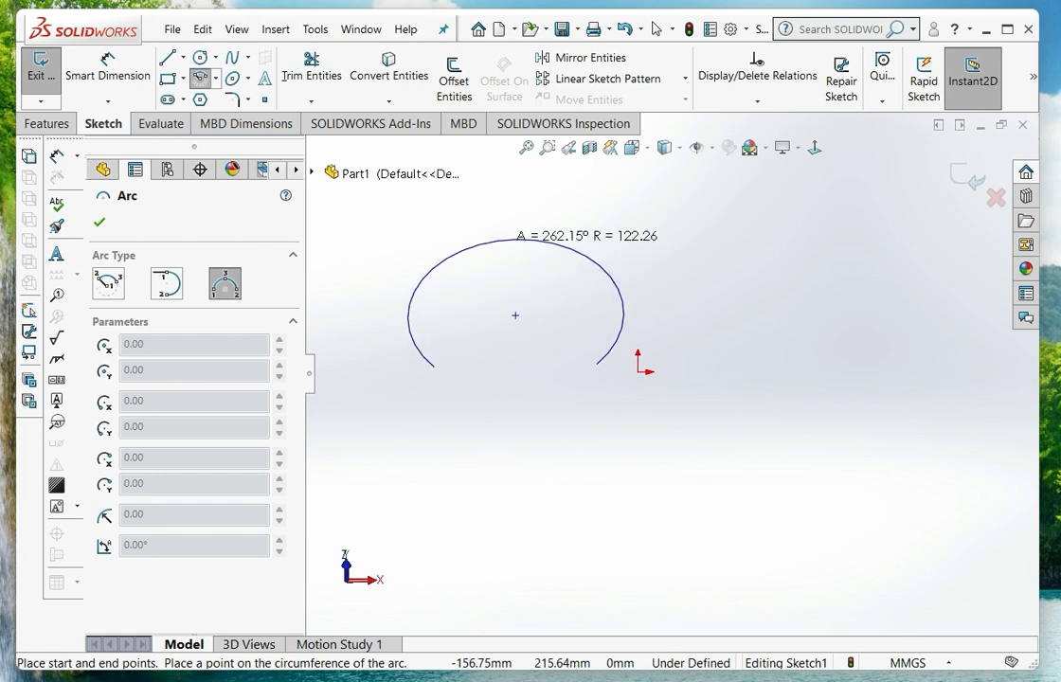
pyautogui.click(527, 308)
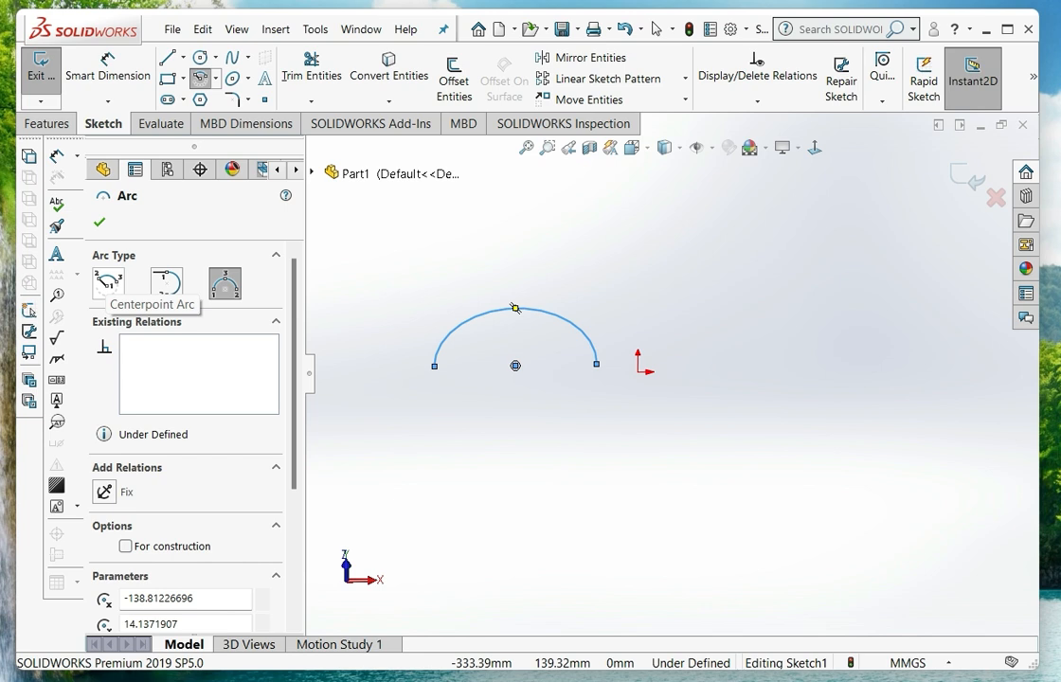
# - Sketch an upward-bulging Centerpoint Arc right of the origin, with its center about 159 mm right of and 75 mm above it
pyautogui.click(108, 283)
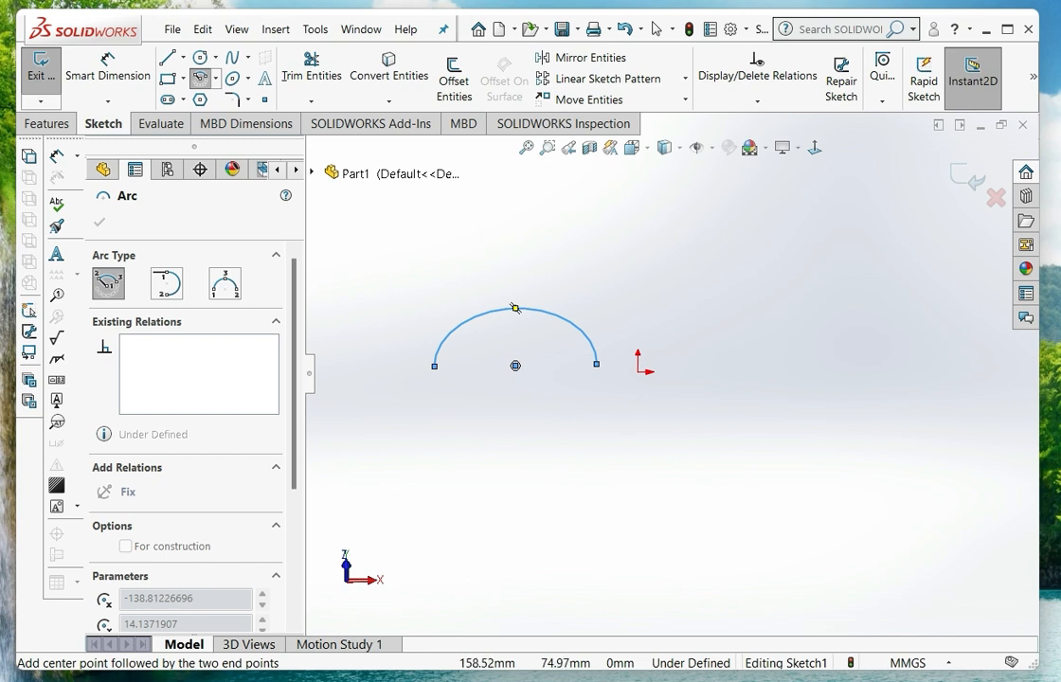
pyautogui.click(778, 322)
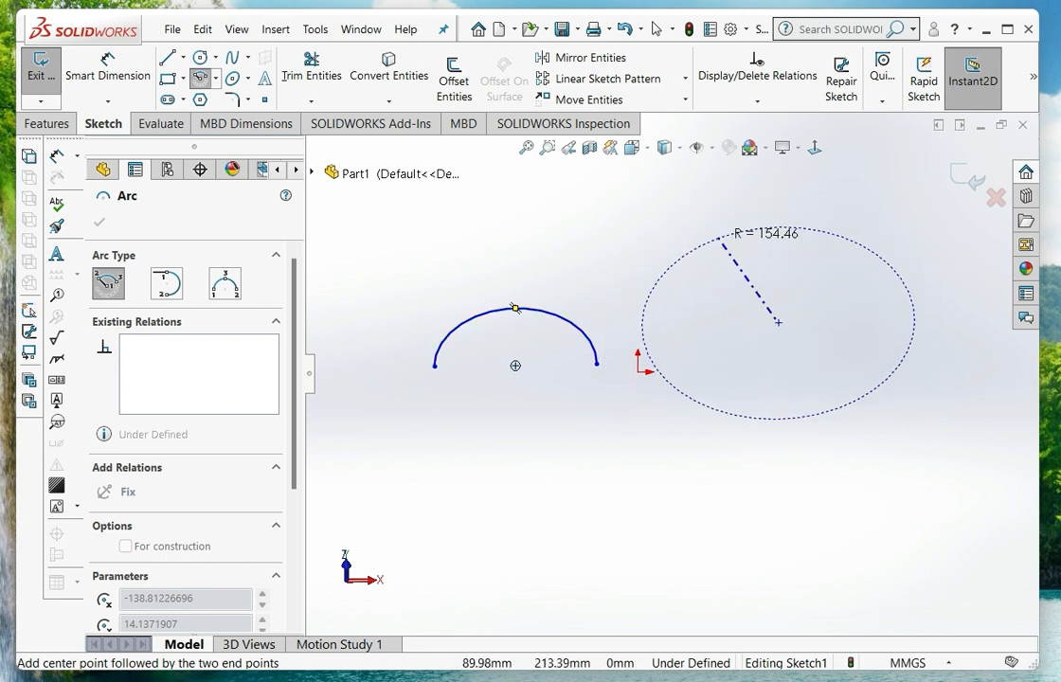
pyautogui.click(674, 299)
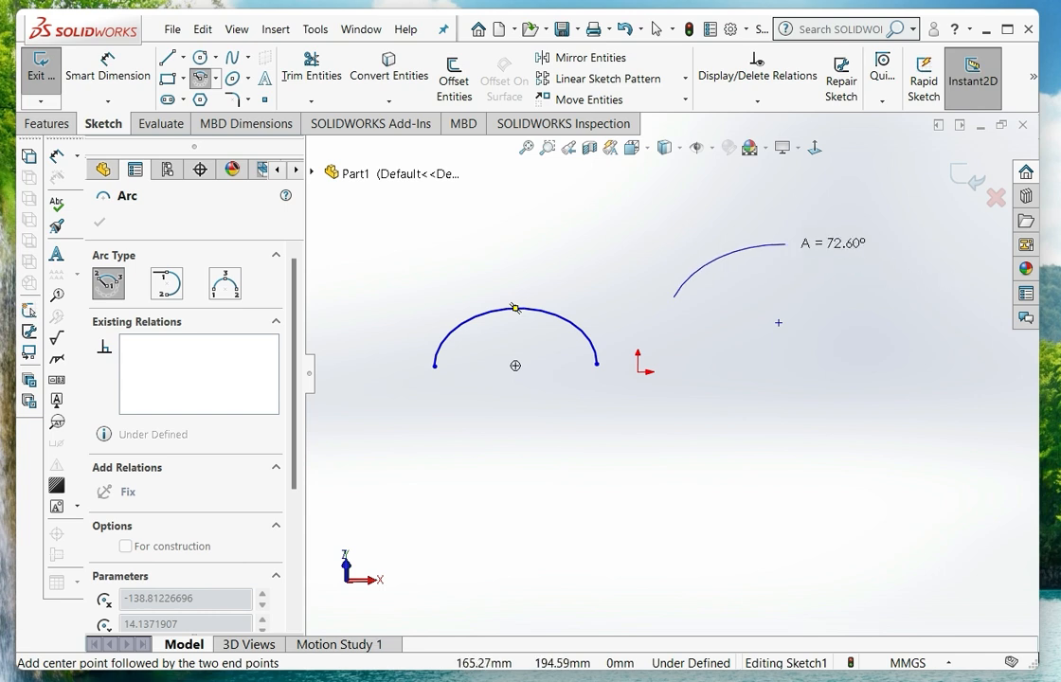
pyautogui.click(856, 264)
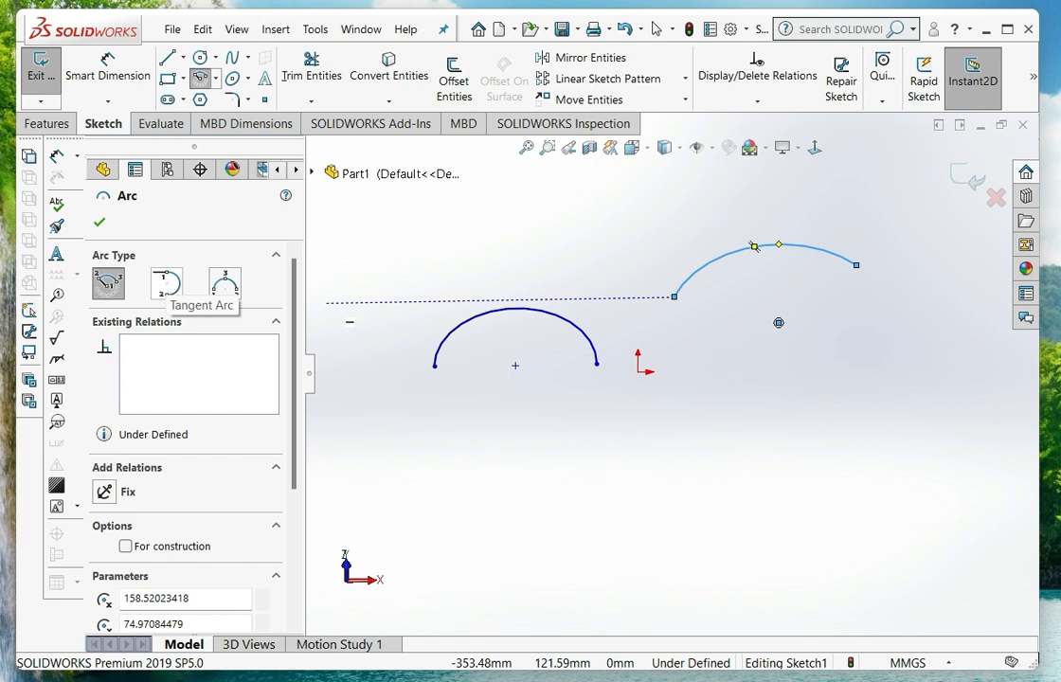
# - Sketch a chain of four connected Tangent Arcs from the left endpoint of the 3 Point Arc, running upward, and finish the Arc command
pyautogui.click(167, 284)
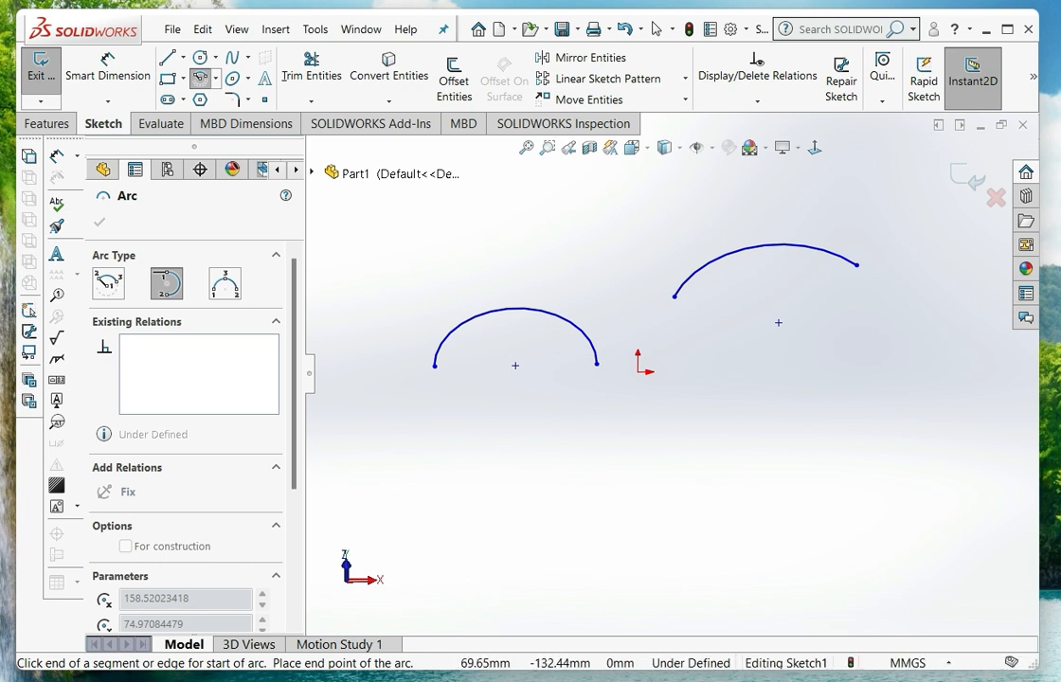
pyautogui.click(739, 431)
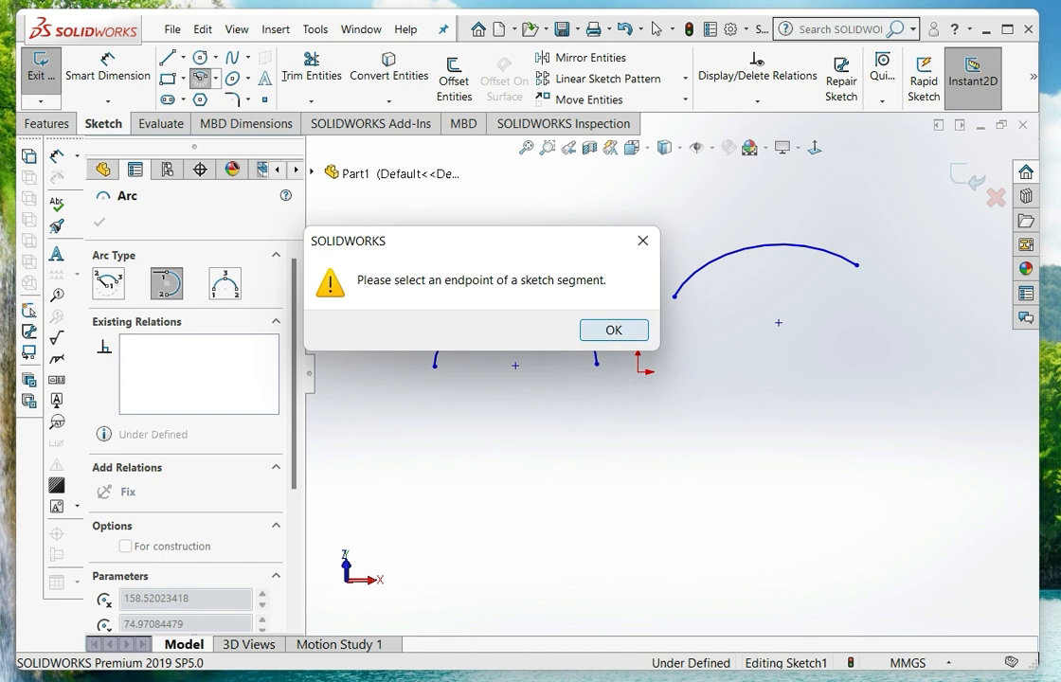
pyautogui.press('Return')
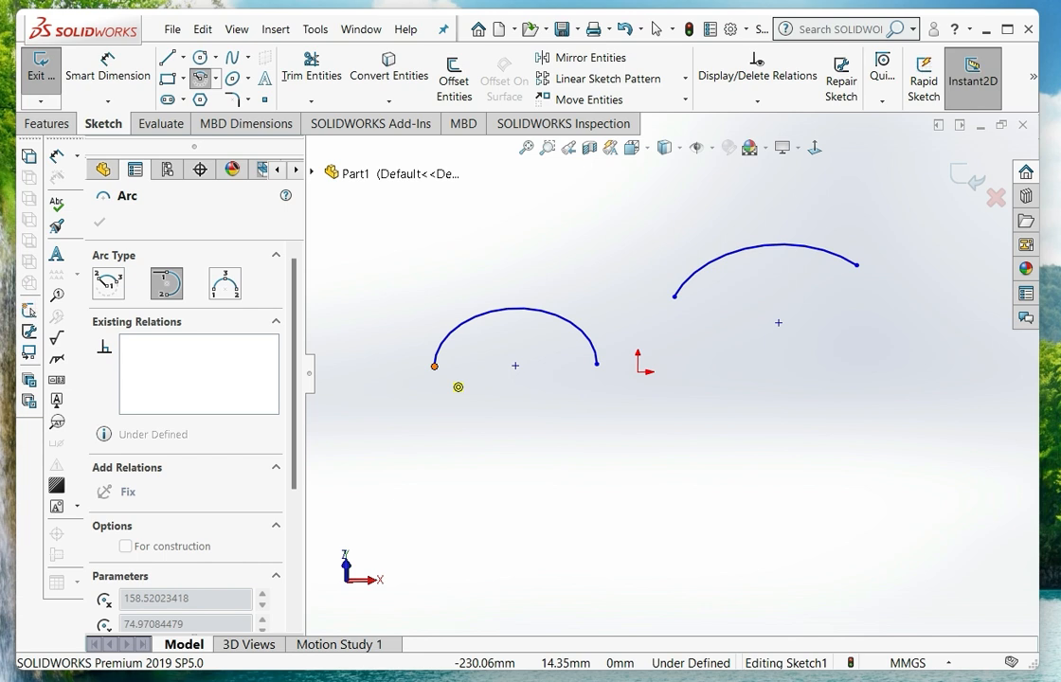
pyautogui.click(438, 367)
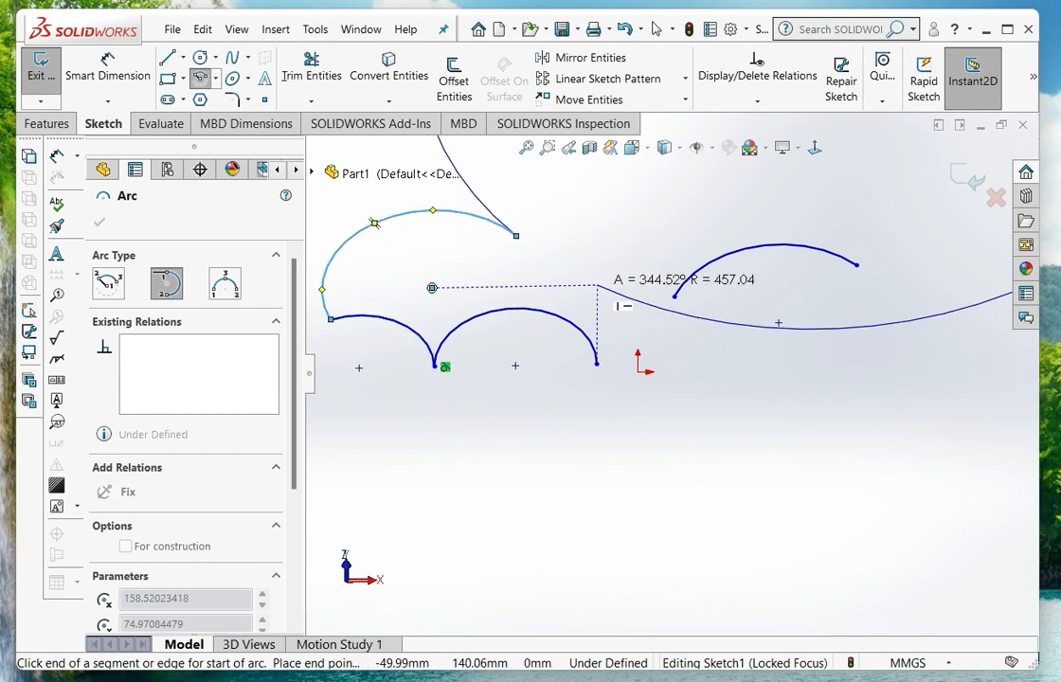
pyautogui.scroll(3, 703, 238)
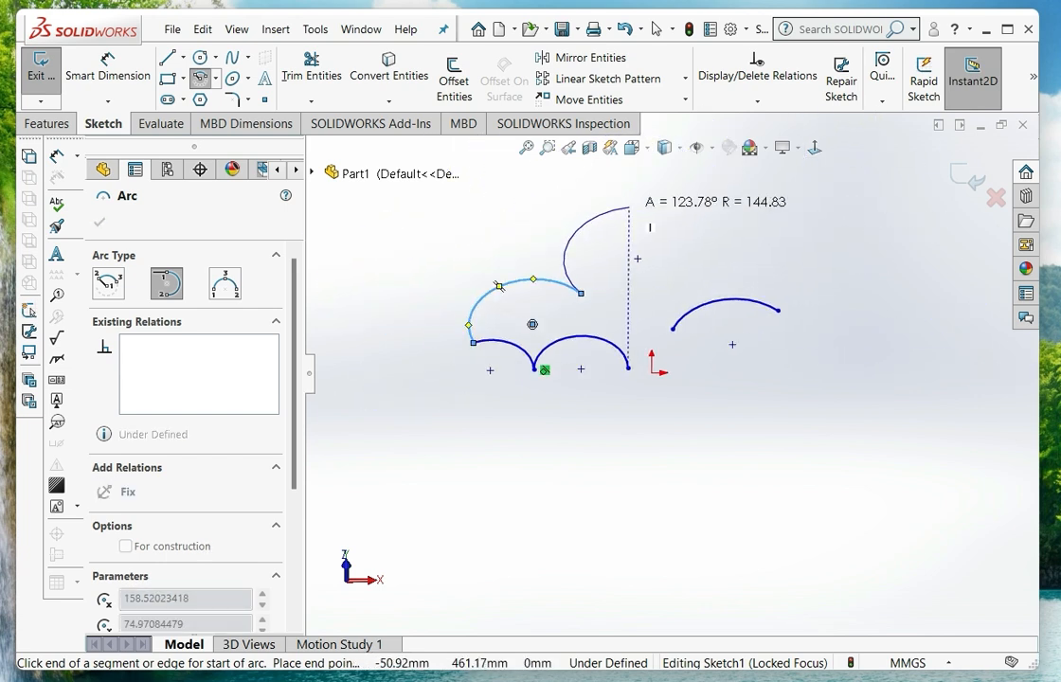
pyautogui.click(524, 215)
pyautogui.click(524, 215)
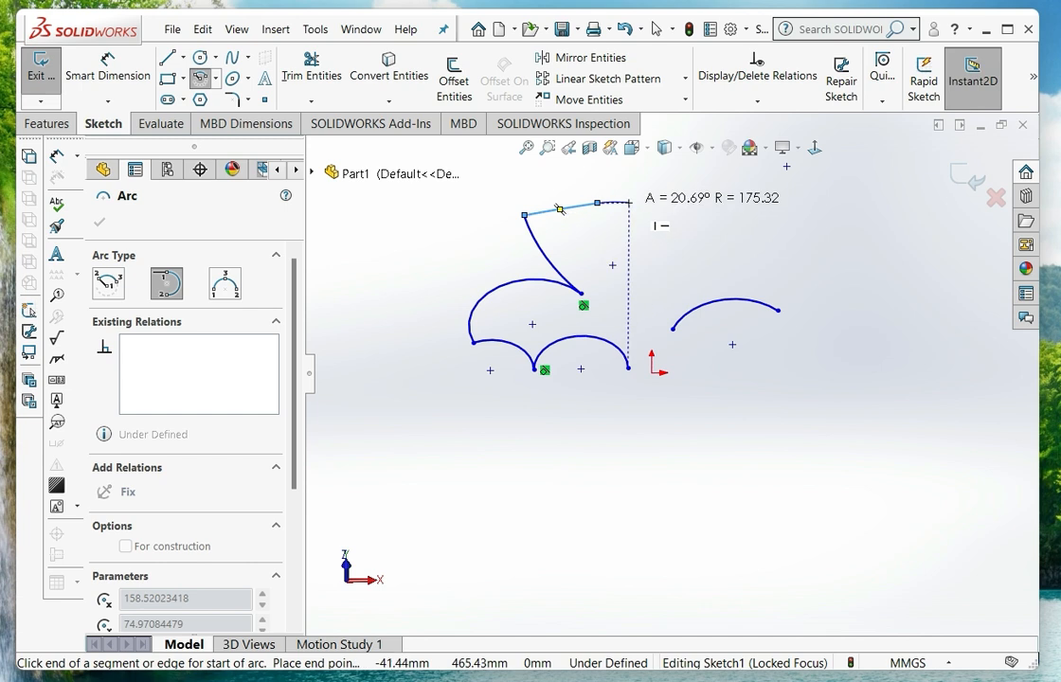
pyautogui.click(597, 202)
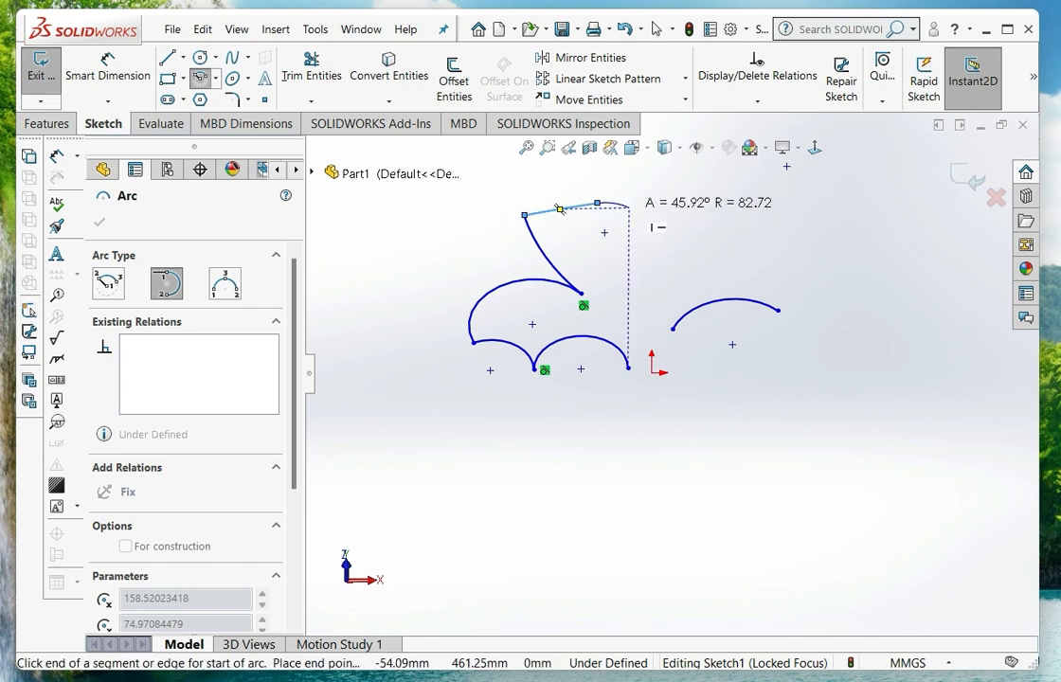
pyautogui.rightClick(560, 210)
pyautogui.click(647, 216)
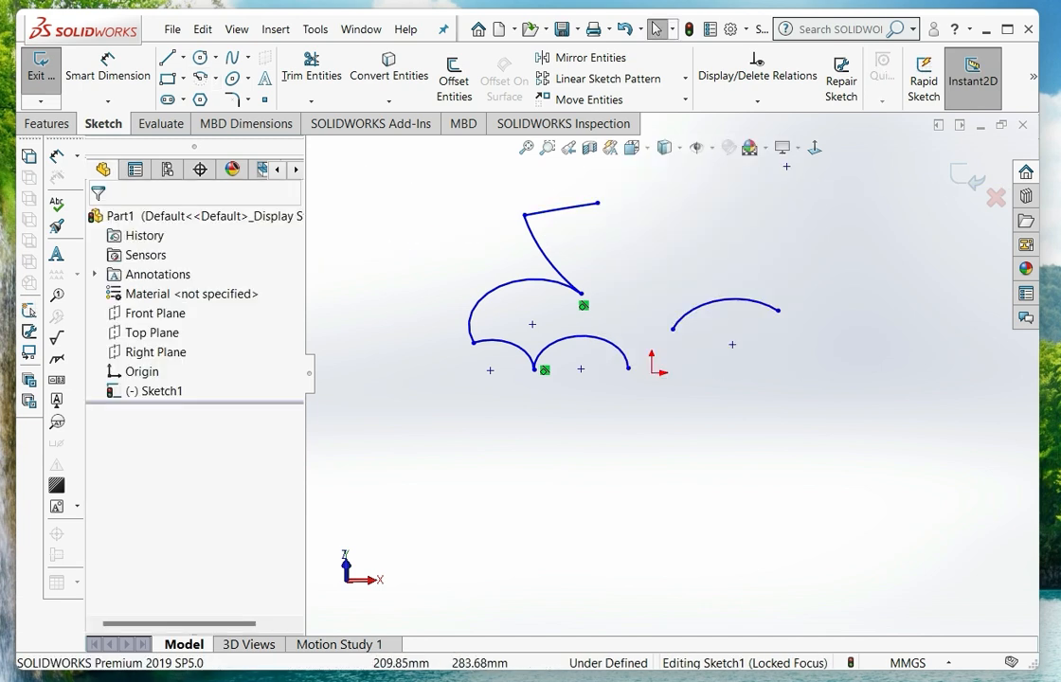